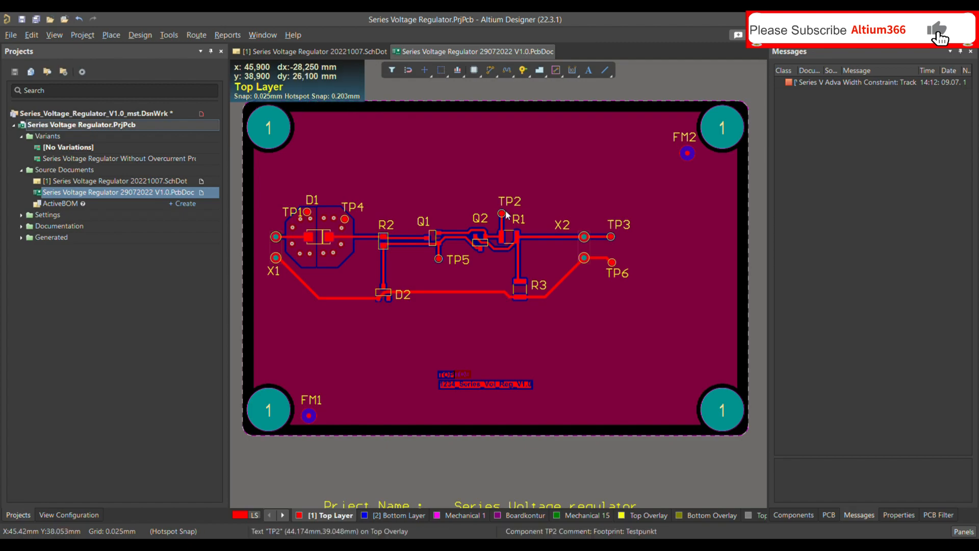
View the schematic document and return to the PCB layout.
left_click(346, 51)
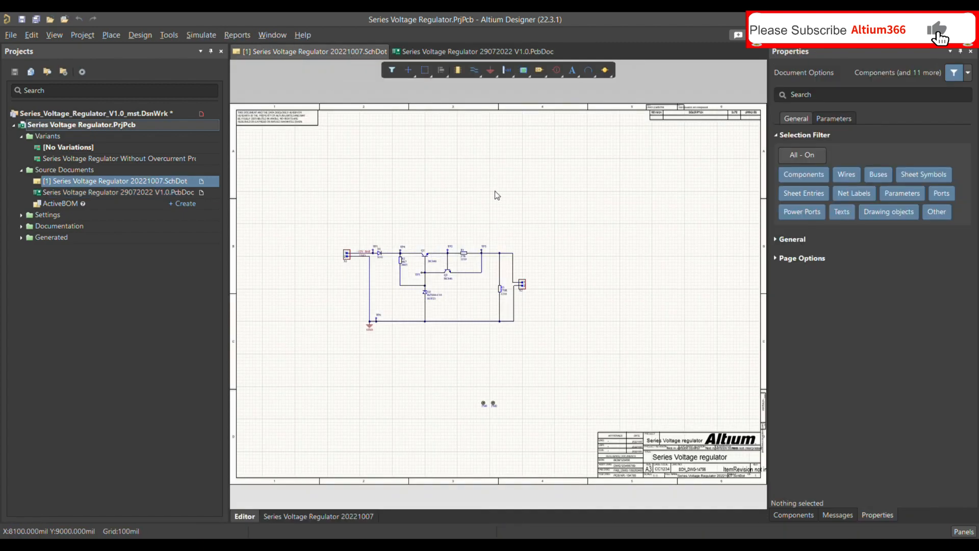
left_click(479, 52)
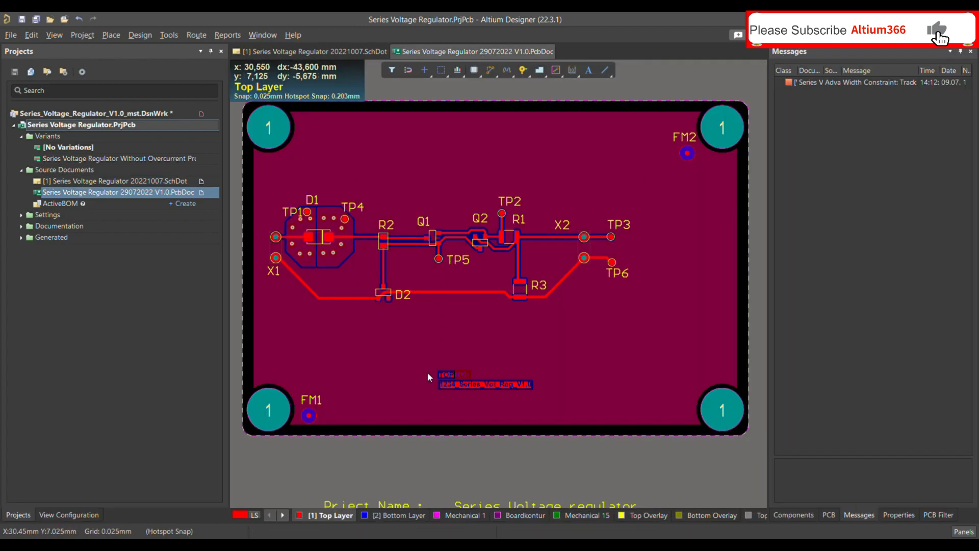
Duplicate the horizontal GND track between D2 and R3 and place the copy in the empty area below it.
left_click(462, 294)
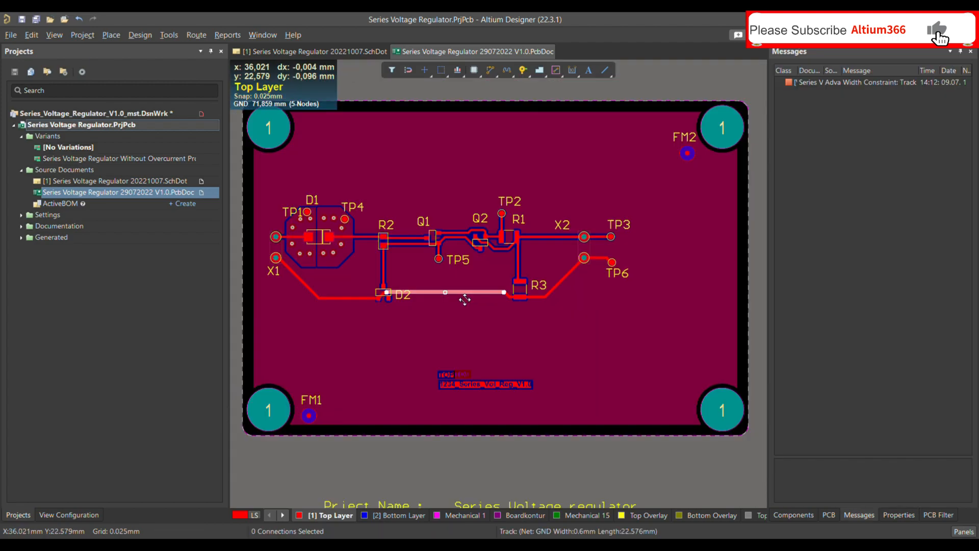
key("ctrl+c")
key("ctrl+v")
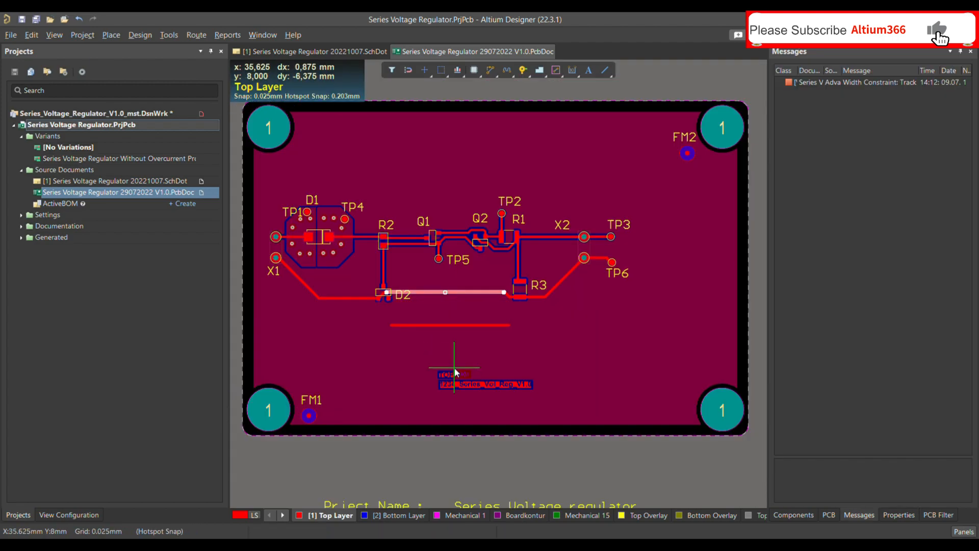
left_click(454, 367)
Shorten the pasted track to a stub about 1.6 mm long below D2 by moving in its end nearer R3.
scroll(454, 328, "up", 3, "ctrl")
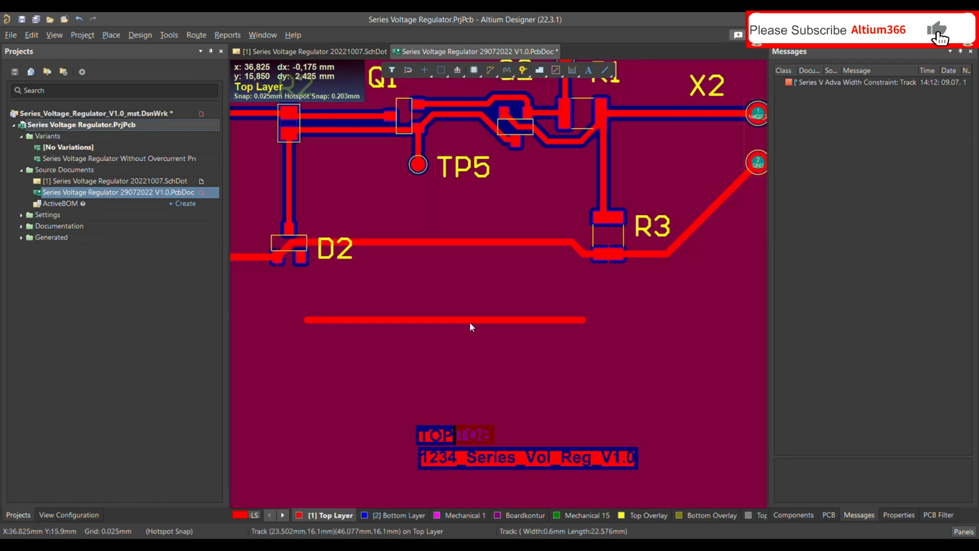
left_click(472, 321)
double_click(477, 327)
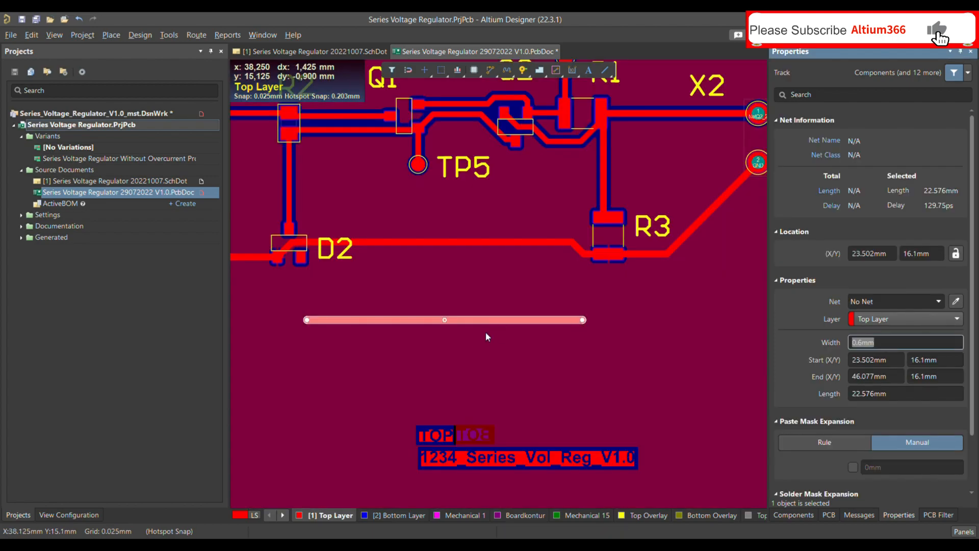
scroll(457, 328, "down", 2, "ctrl")
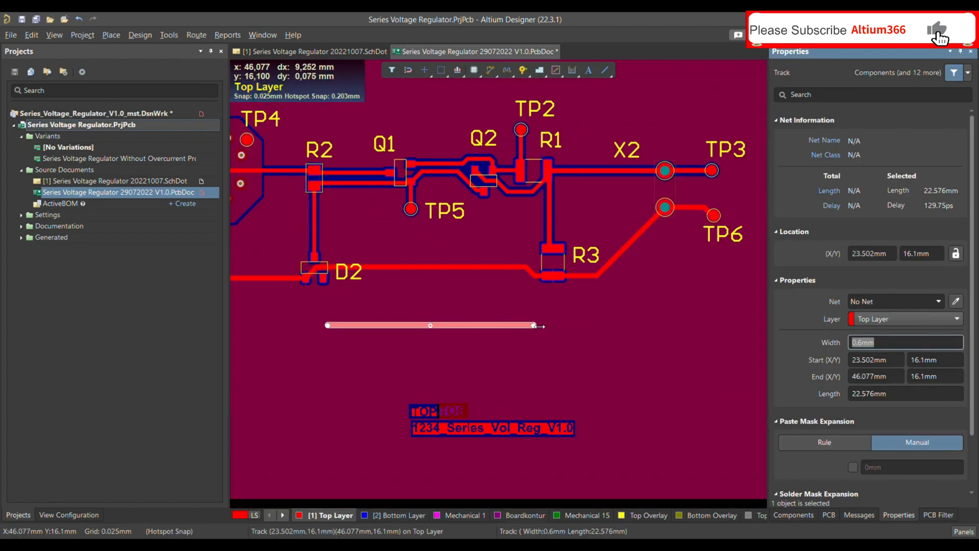
left_click_drag(534, 326, 349, 326)
Repour the top-layer GND polygon around the shortened track.
left_click(365, 349)
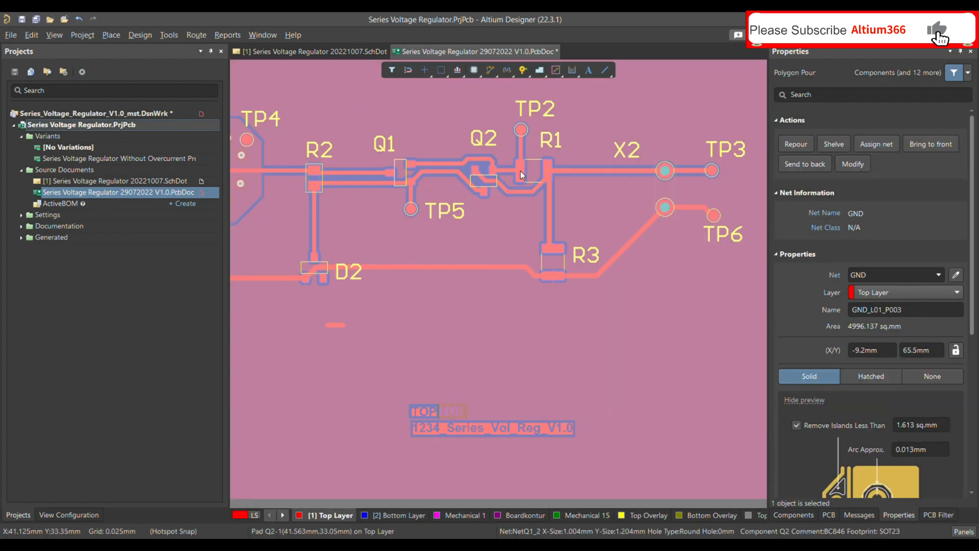
left_click(437, 328)
scroll(448, 321, "down", 2, "ctrl")
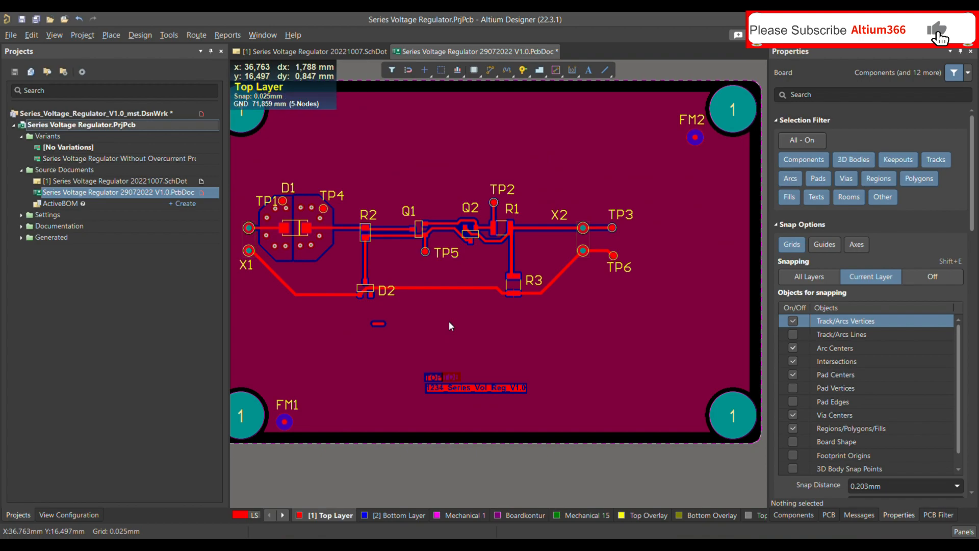
Examine the short isolated track below D2 and the surrounding GND polygon.
left_click(376, 322)
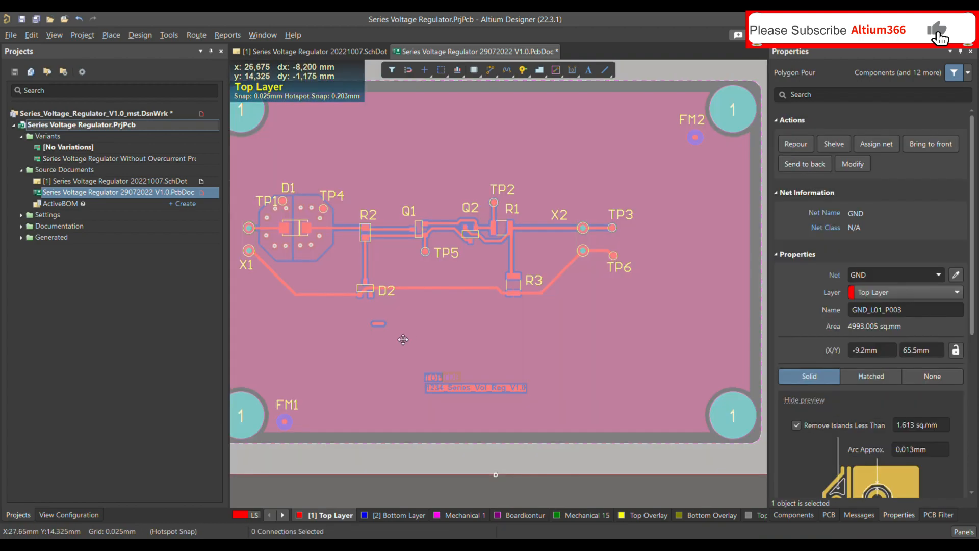
left_click(412, 335)
scroll(367, 327, "up", 3, "ctrl")
left_click(386, 319)
left_click(409, 356)
left_click(422, 356)
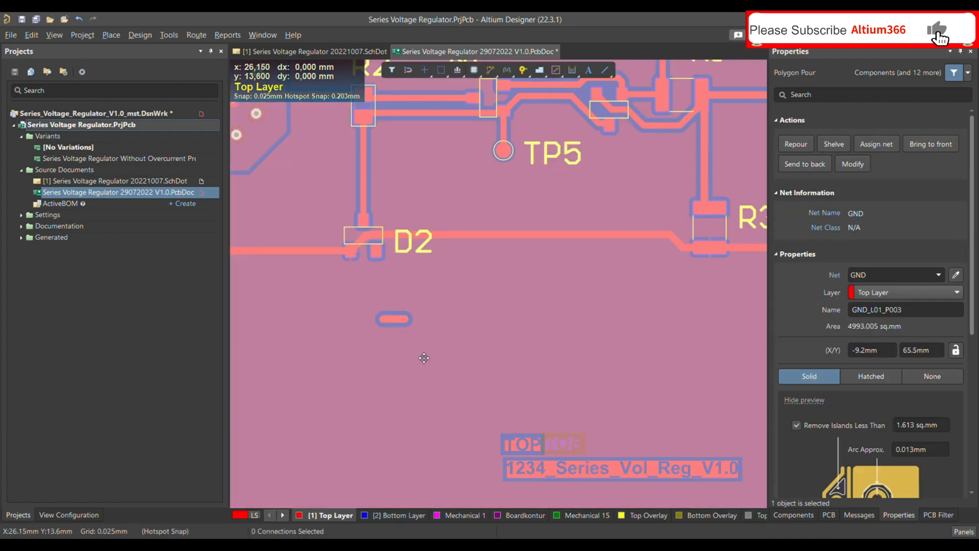
scroll(408, 318, "down", 5, "ctrl")
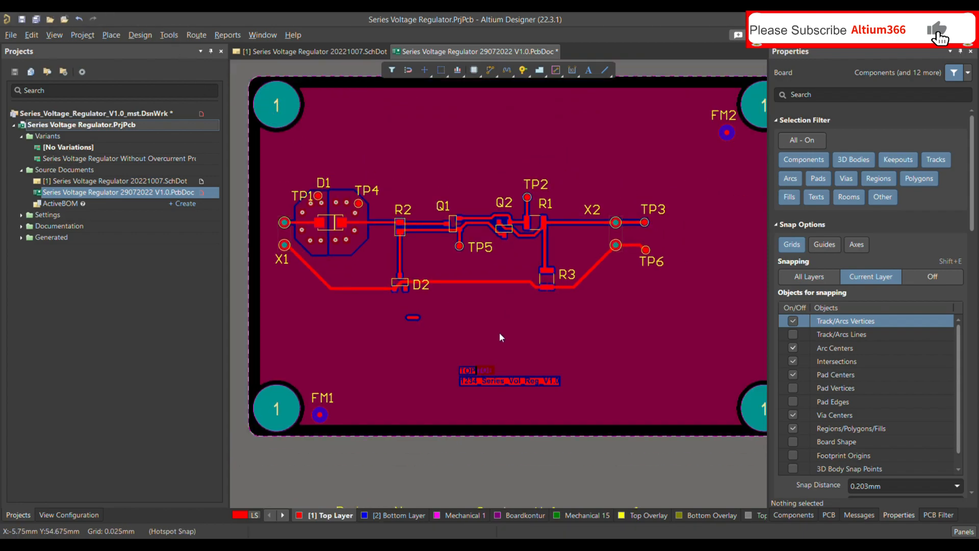
Run the design rule check and read through the whole verification report.
left_click(341, 483)
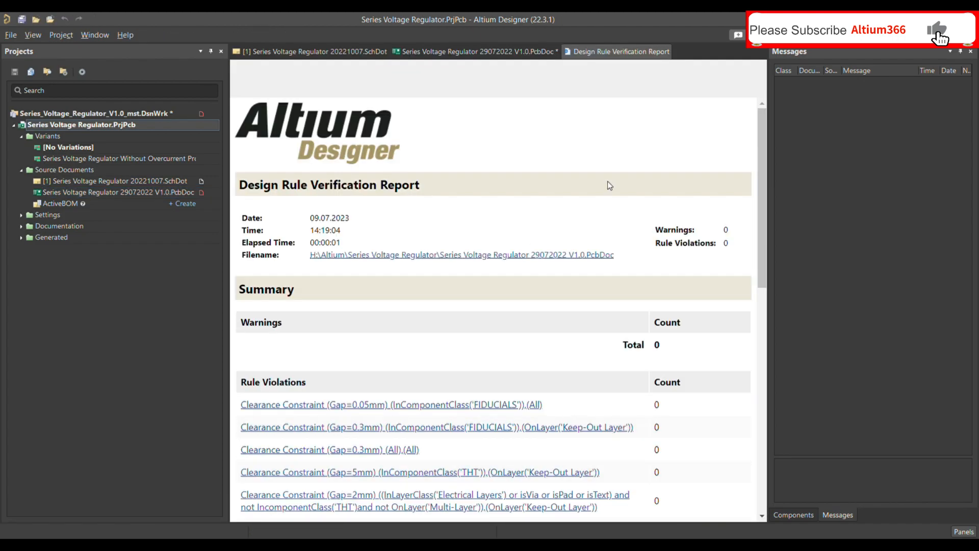
scroll(636, 153, "down", 15)
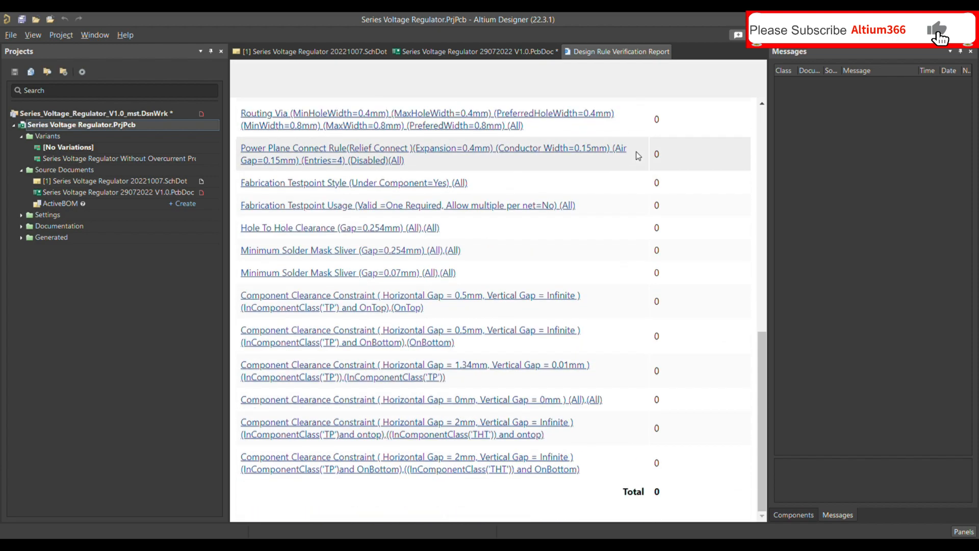
scroll(637, 155, "up", 15)
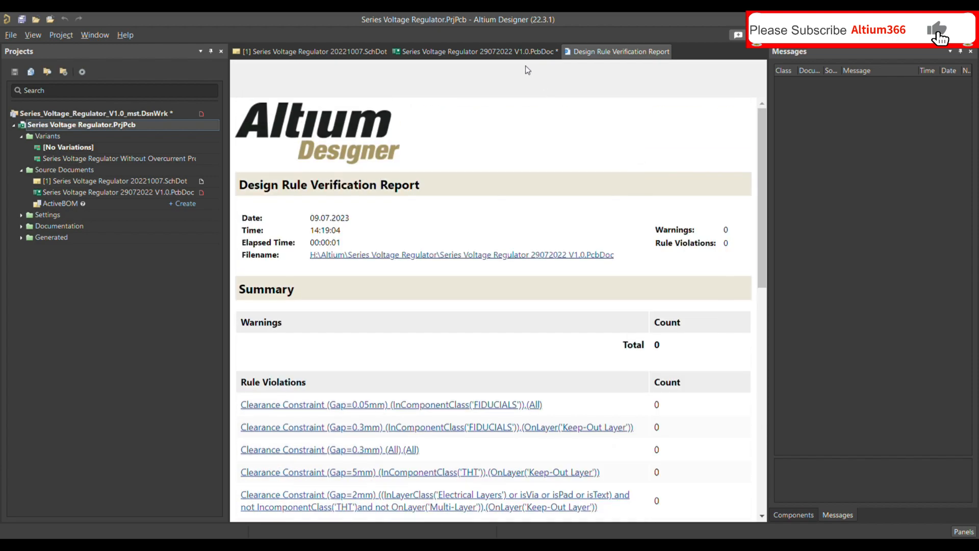
Return to the PCB layout and examine the short track without a net against the whole board.
left_click(525, 52)
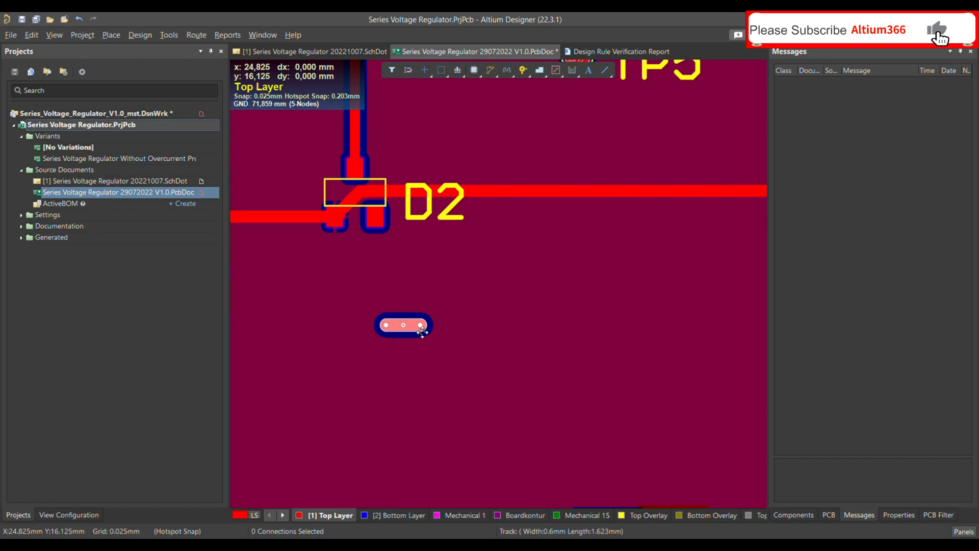
scroll(447, 304, "down", 2, "ctrl")
key("ctrl+Page_Down")
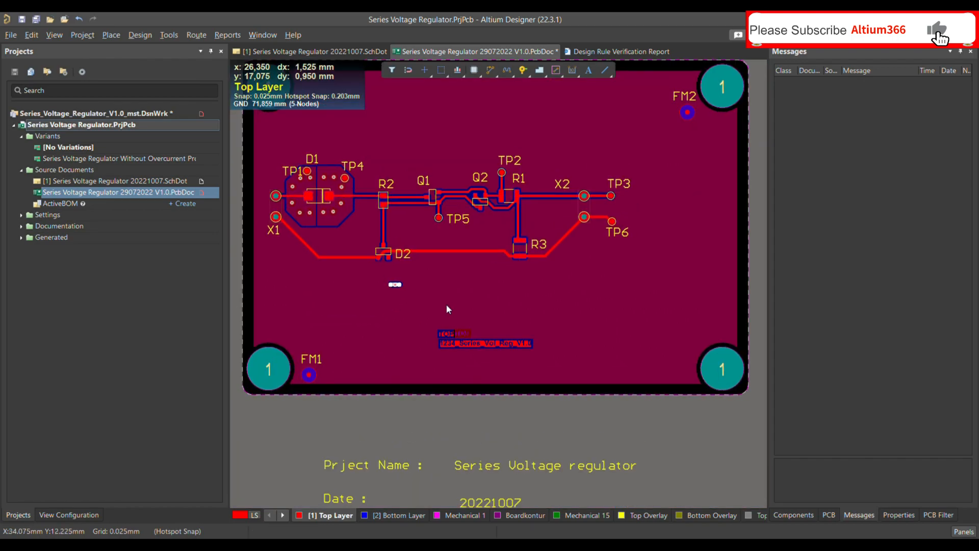
left_click(435, 275)
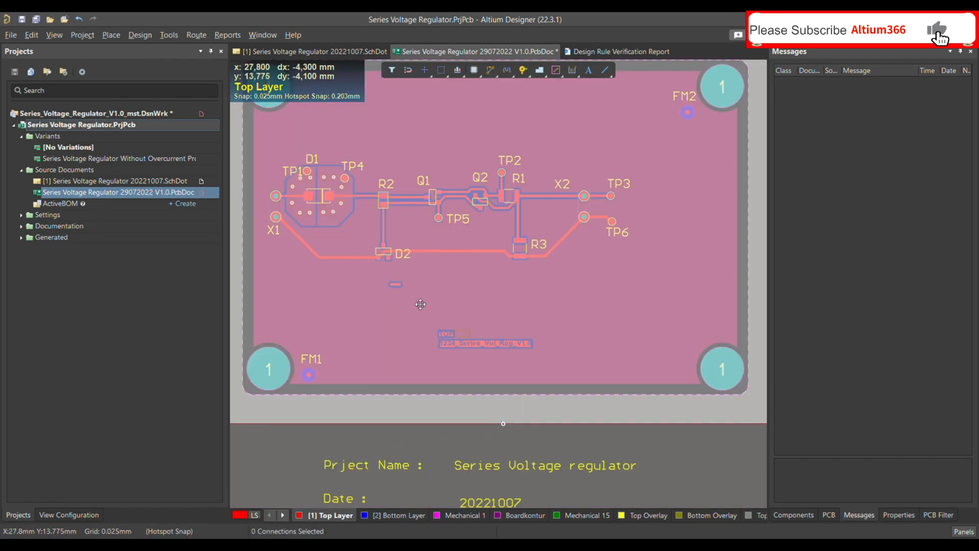
left_click(440, 304)
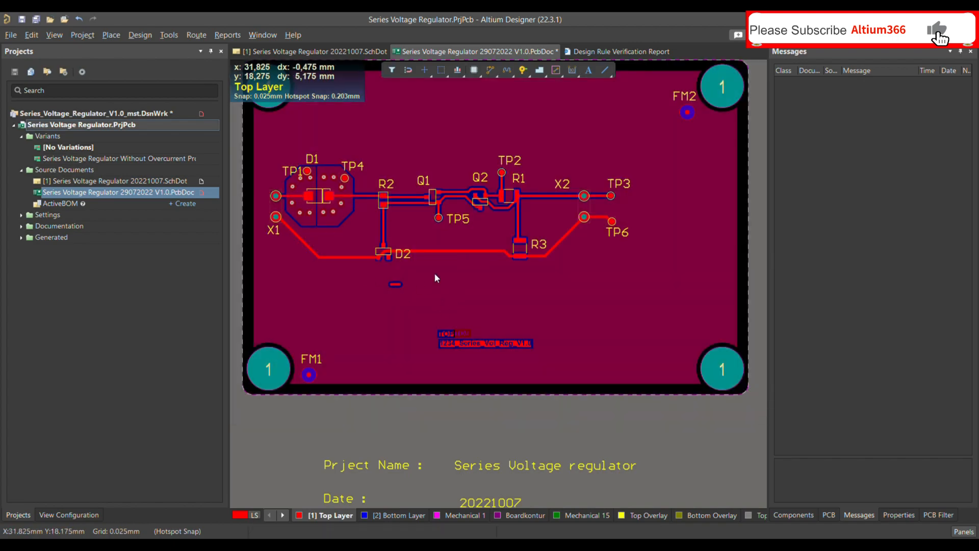
Add a new Width rule to the Routing rules in the PCB Rules and Constraints Editor.
scroll(437, 278, "up", 1)
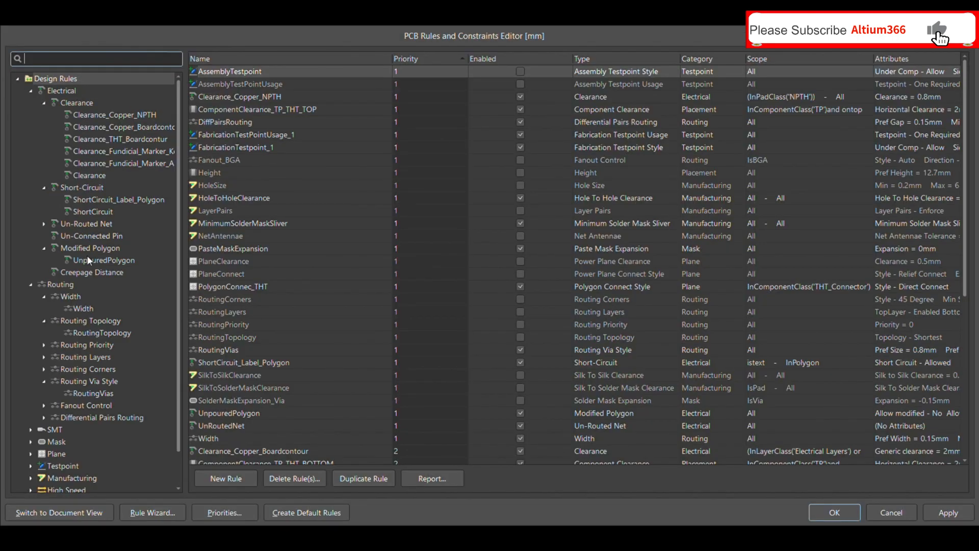
left_click(60, 285)
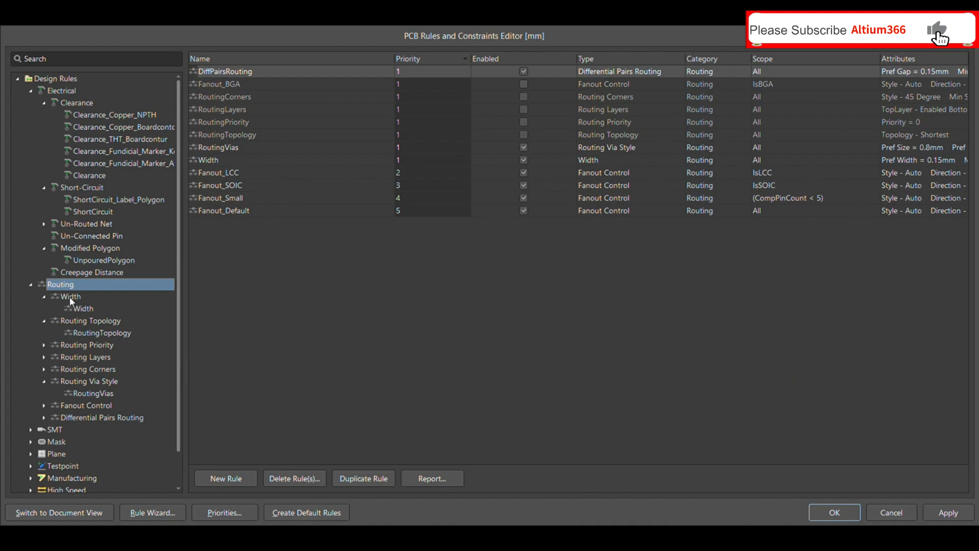
left_click(70, 298)
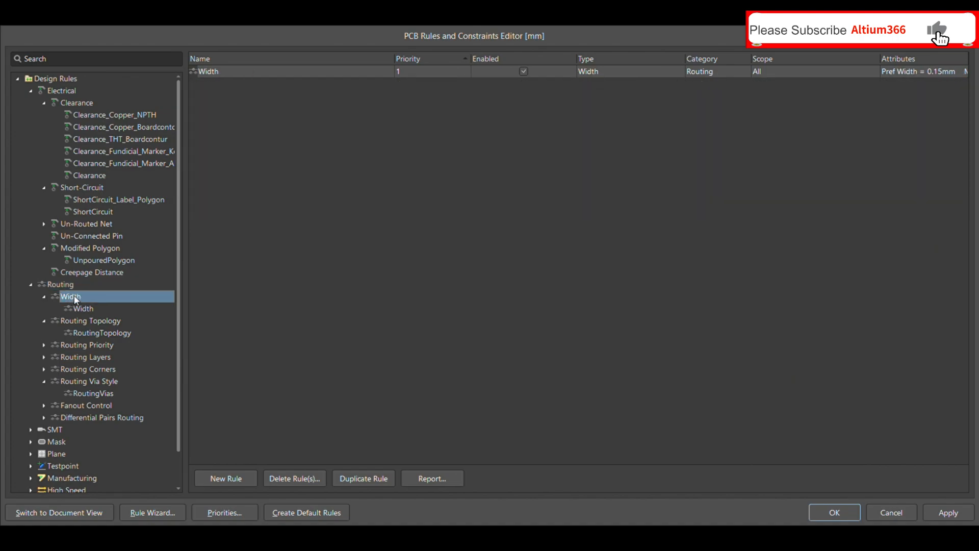
right_click(107, 299)
left_click(113, 306)
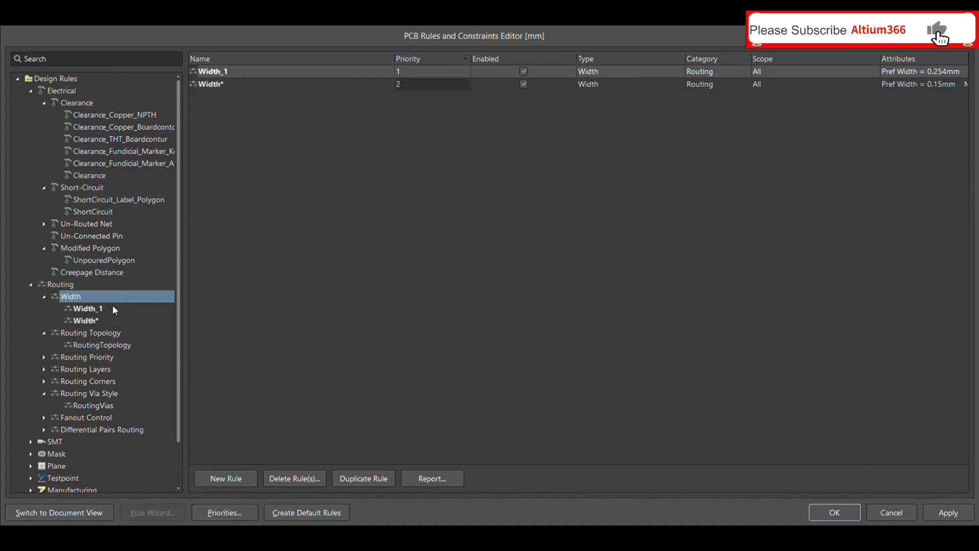
Rename the new width rule as Wire_NoNet.
left_click(93, 308)
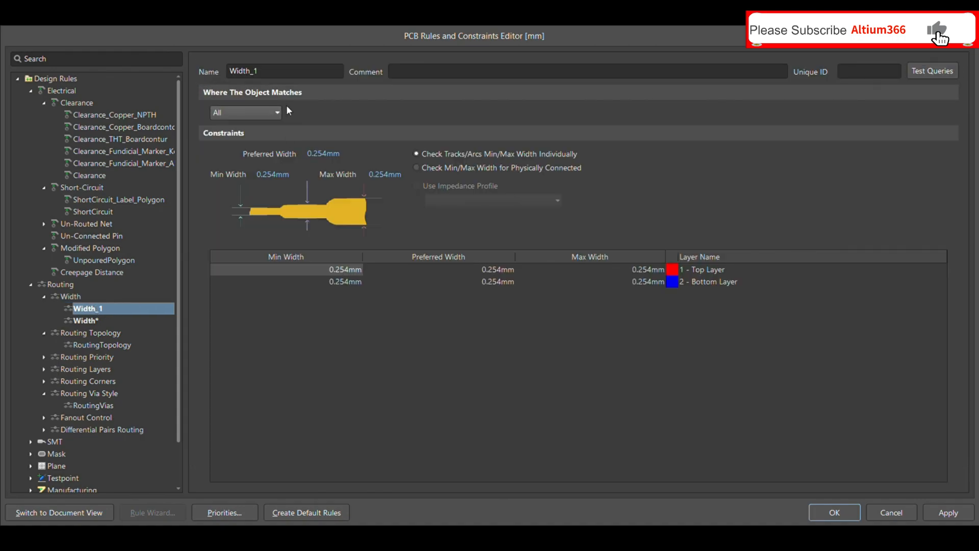
double_click(279, 71)
type("W")
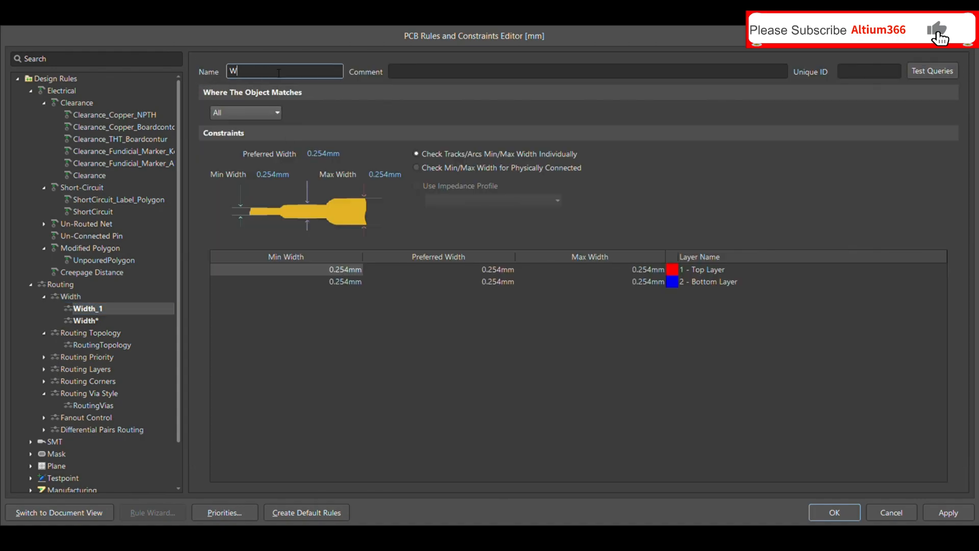
type("ire_NoNet")
Scope the Wire_NoNet rule with a custom query reading (IsWire)and ( not InAnyNet).
left_click(270, 112)
left_click(259, 181)
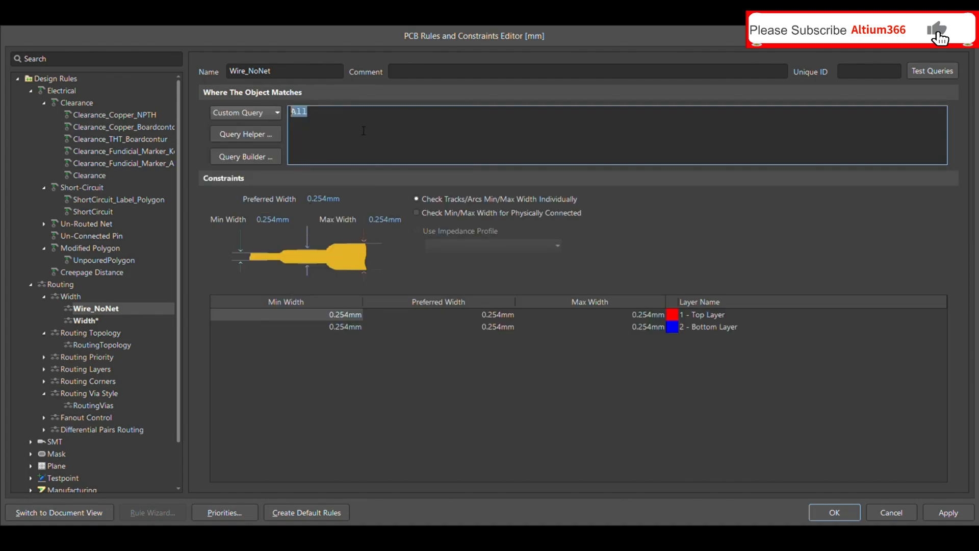
type("(IS")
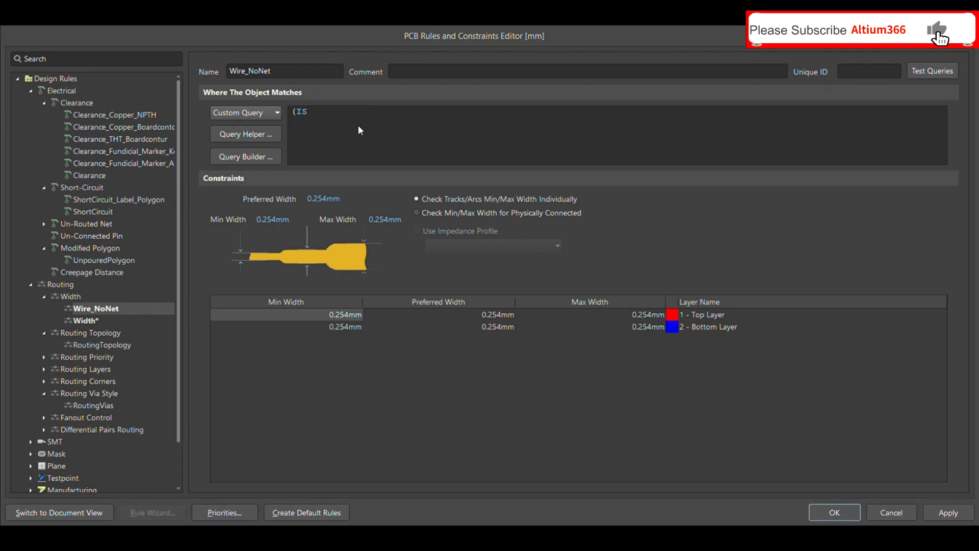
key("BackSpace")
type("sw")
key("BackSpace")
type("Wire)")
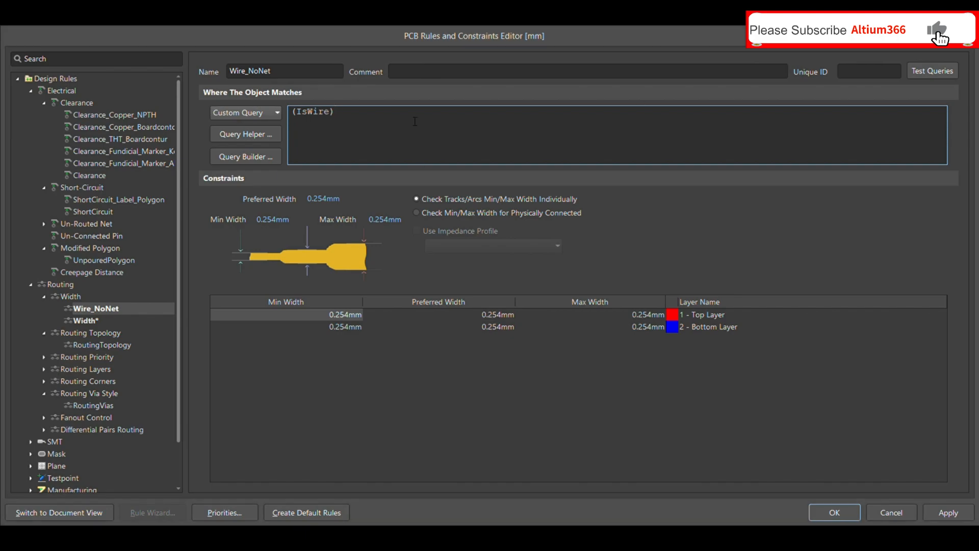
type("and ( not inan")
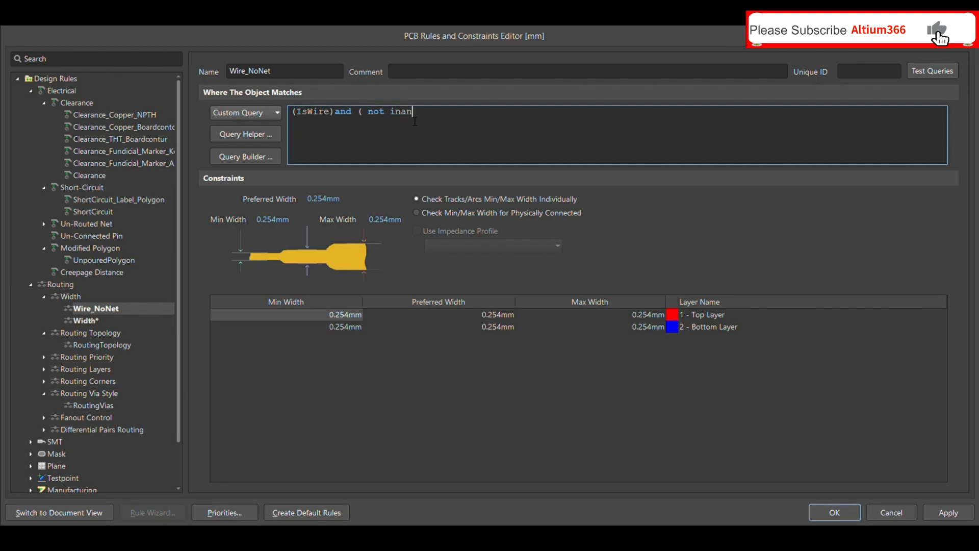
type("yNet)")
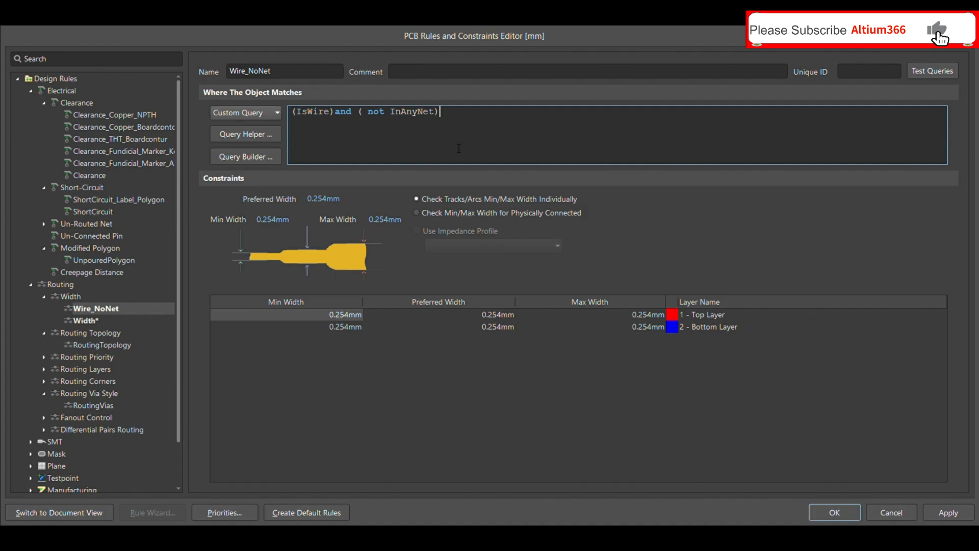
Extend the rule's custom query with and (not InComponentClass('THT')).
type("and")
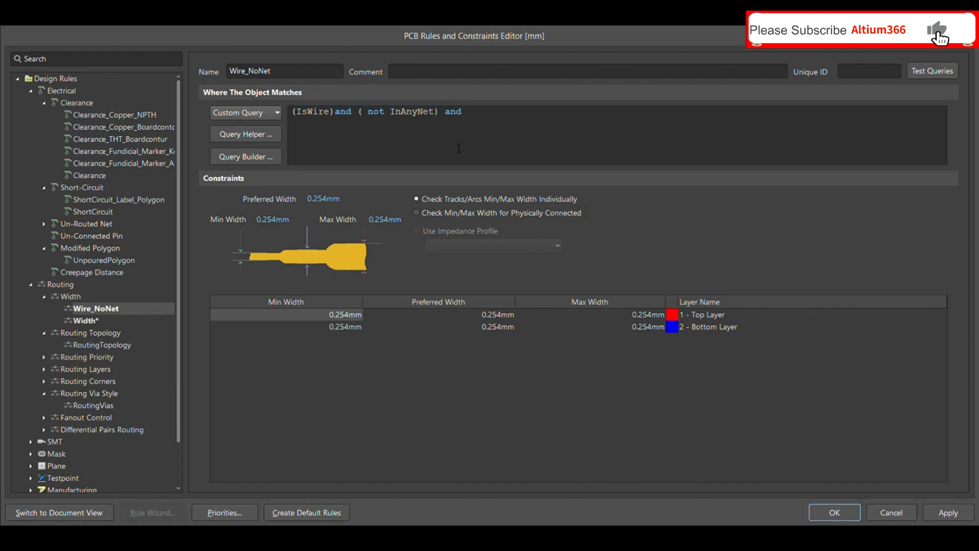
type(" (not in")
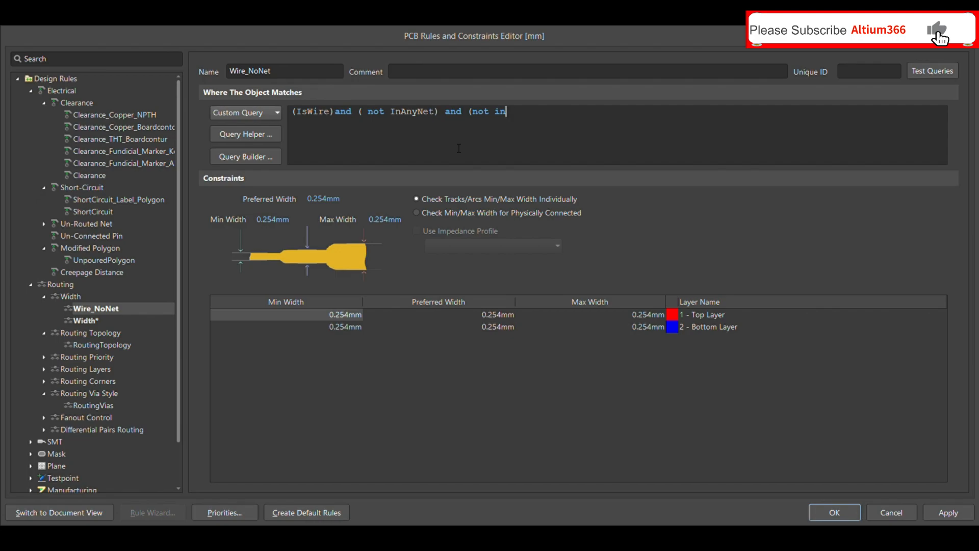
double_click(555, 203)
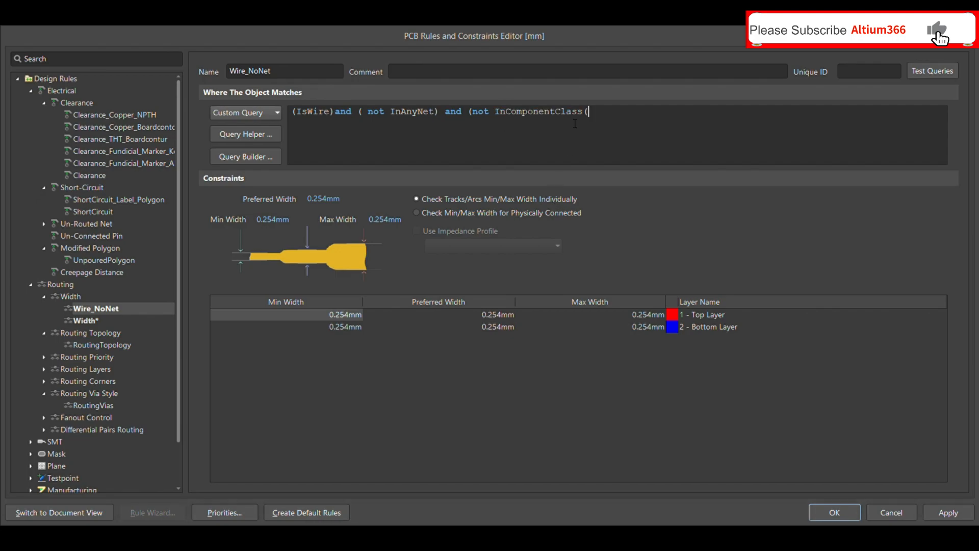
left_click(606, 154)
type("'THT')")
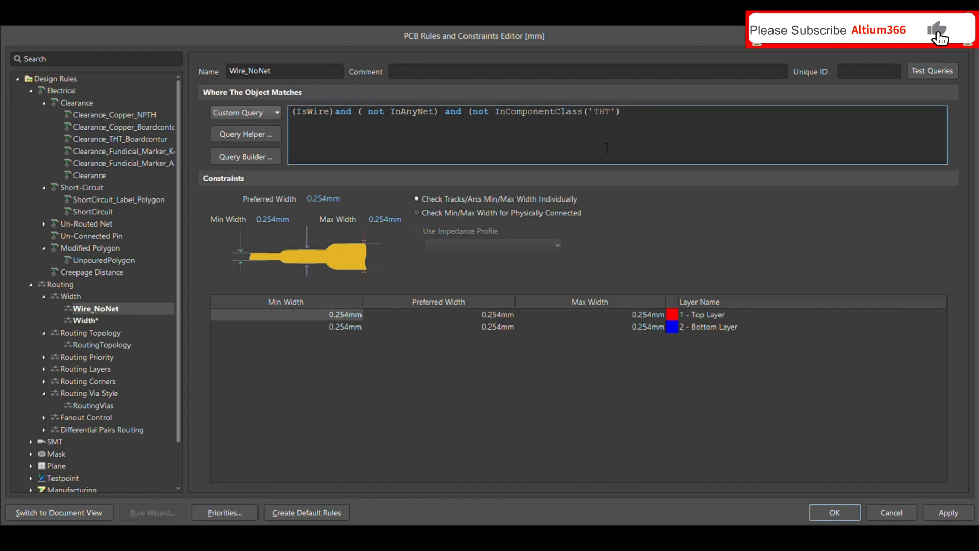
type(")")
Set the Wire_NoNet rule's minimum and preferred widths to 0.001 mm and its maximum to 0.002 mm, then apply and close the rules.
left_click(383, 137)
left_click(278, 220)
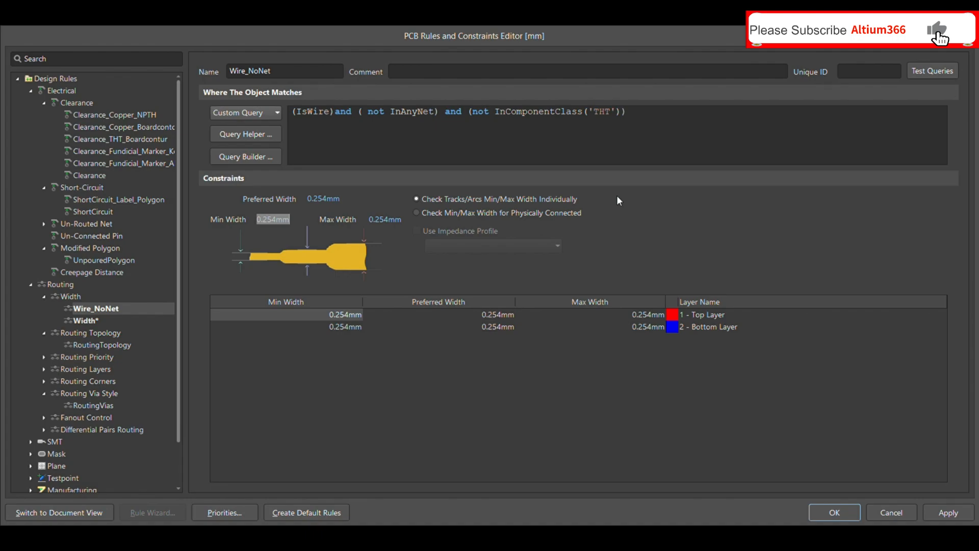
type("0.001mm")
key("Tab")
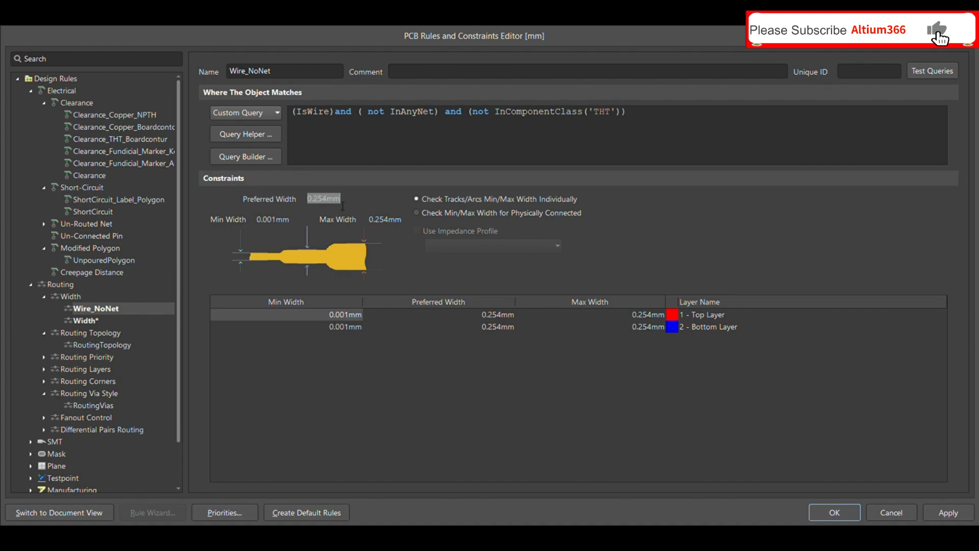
type("0.001mm")
key("shift+Tab")
left_click(400, 220)
type("0.002mm")
left_click(936, 511)
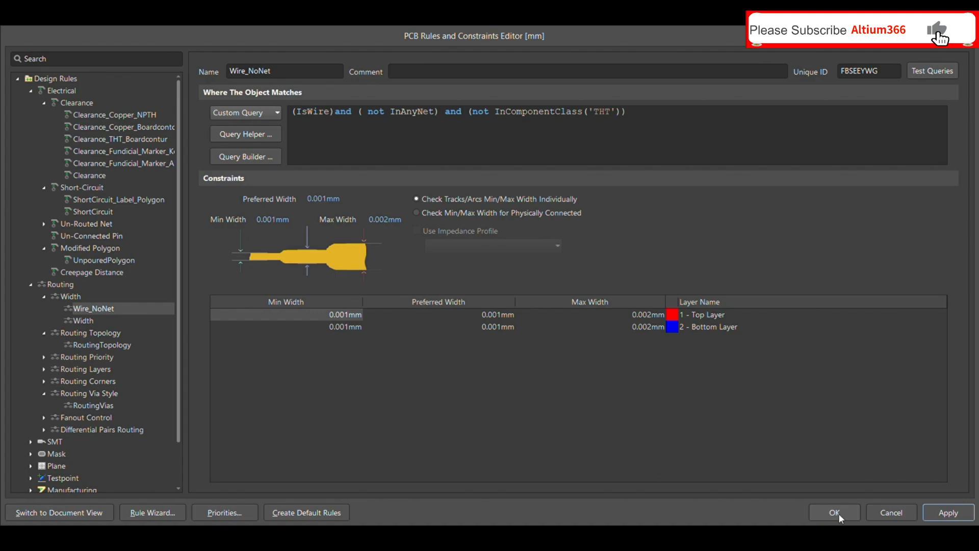
left_click(834, 512)
Set the width of the isolated no-net track below D2 to 0.05 mm and clear the selection.
scroll(395, 337, "up", 3, "ctrl")
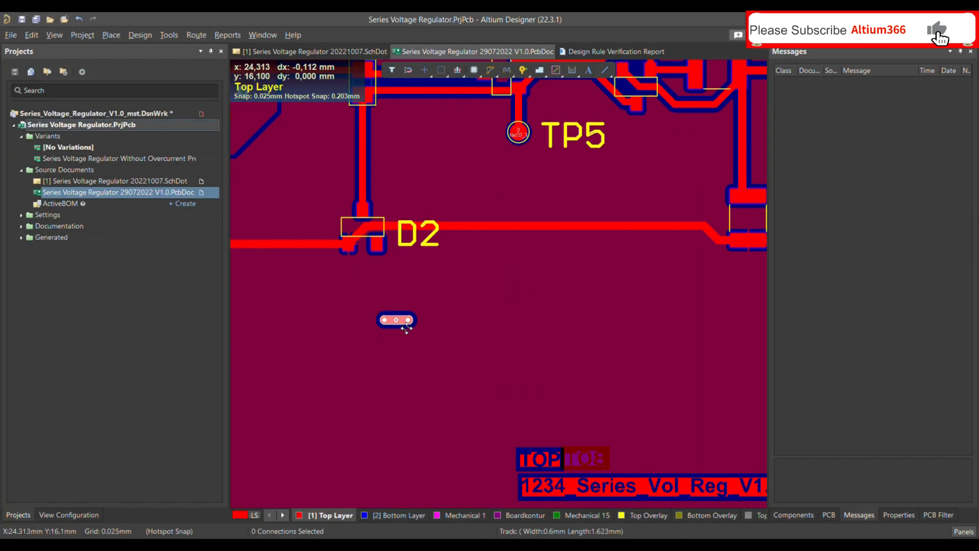
double_click(404, 327)
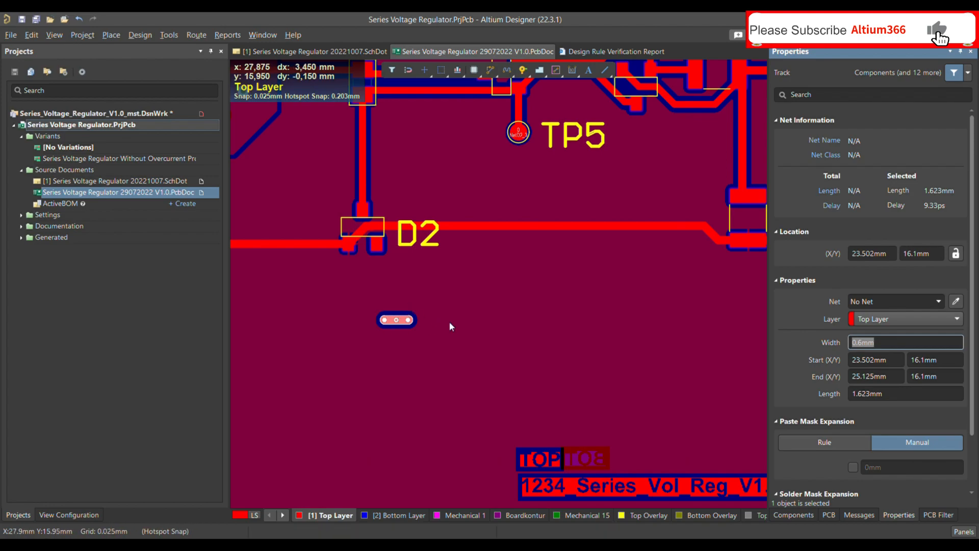
scroll(463, 315, "down", 4, "ctrl")
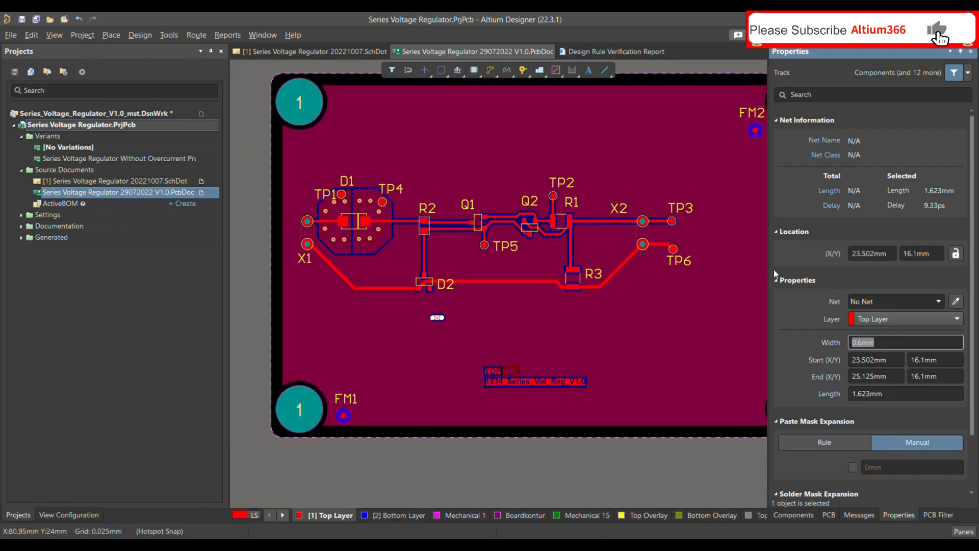
left_click(870, 345)
key("BackSpace")
type("00")
key("BackSpace")
type("5")
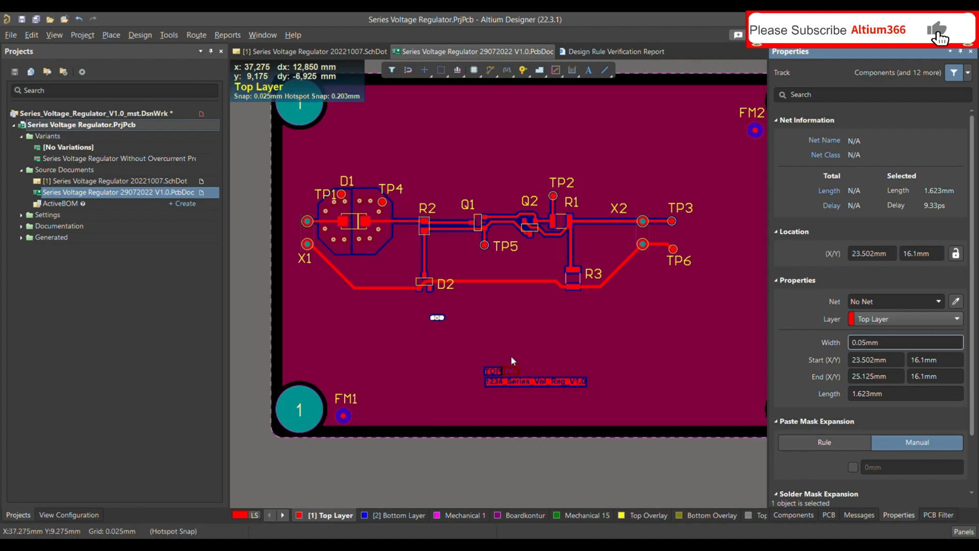
left_click(471, 334)
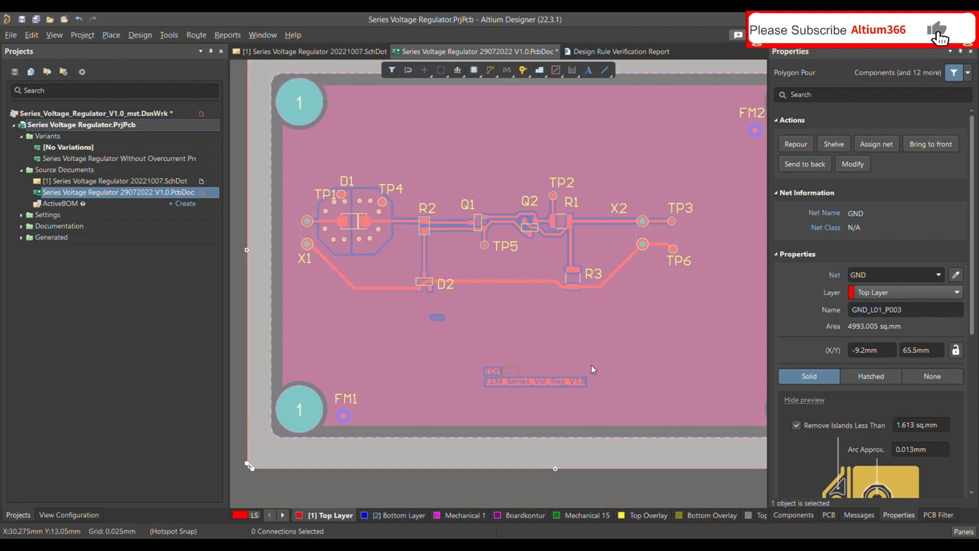
left_click(517, 328)
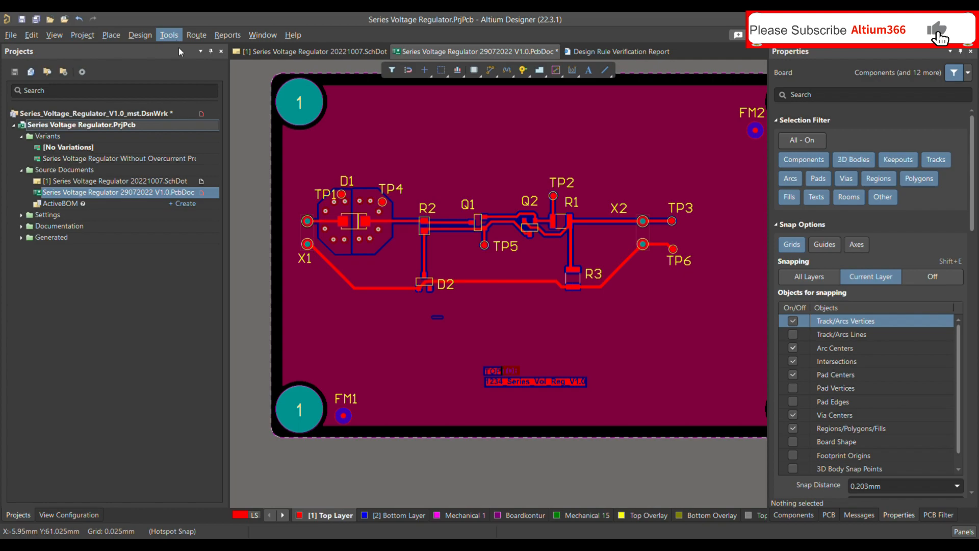
Run the design rule check on the board and review the width constraint entries in its report.
left_click(331, 486)
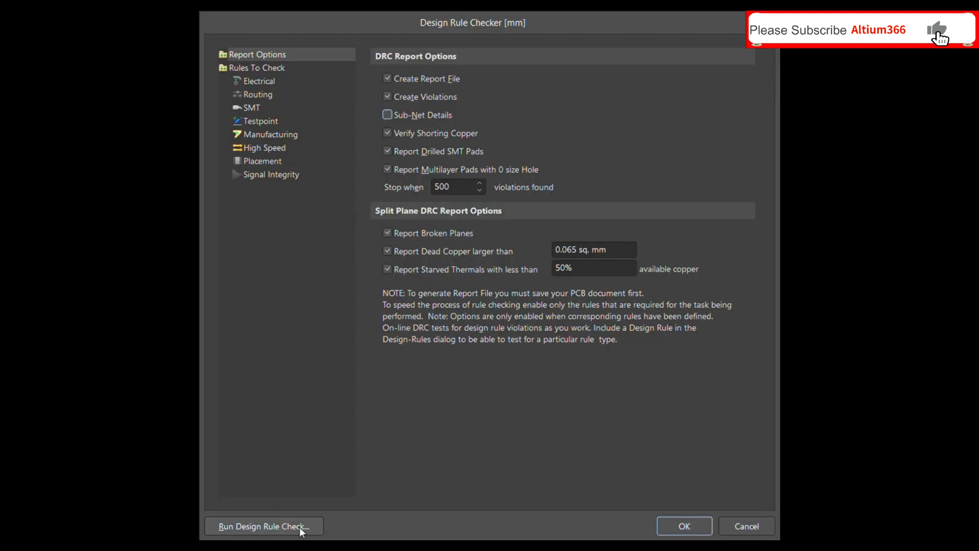
left_click(300, 527)
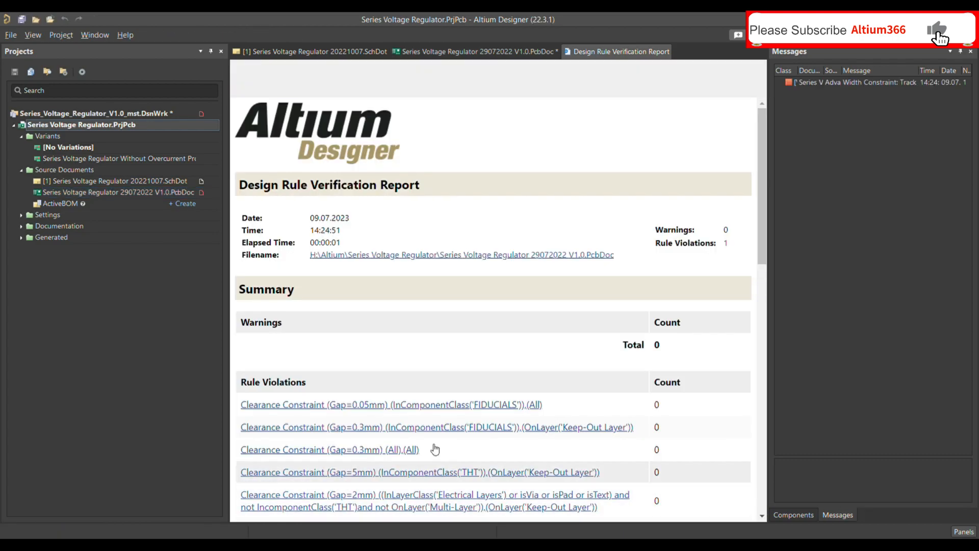
scroll(677, 252, "down", 15)
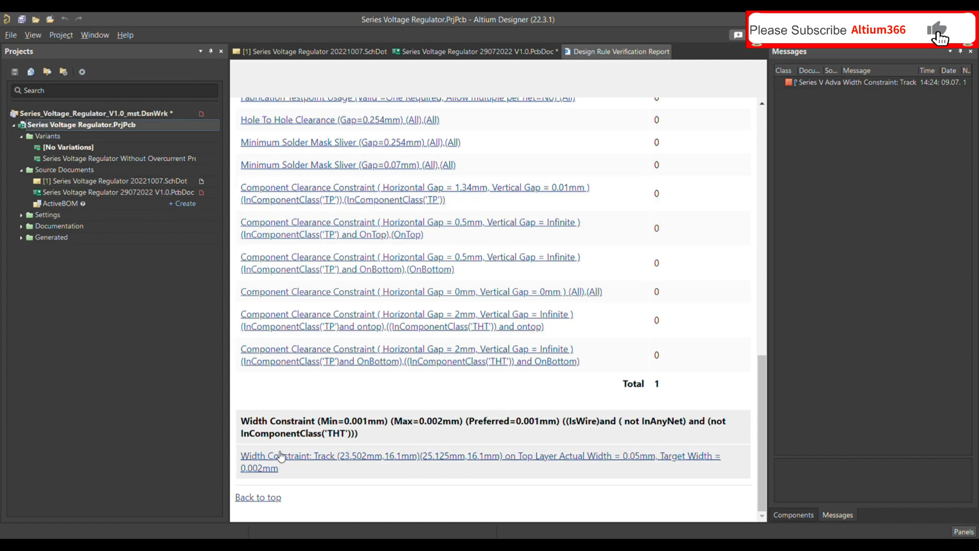
Inspect the track below D2 on the PCB layout that the Wire_NoNet width rule flags.
left_click(479, 51)
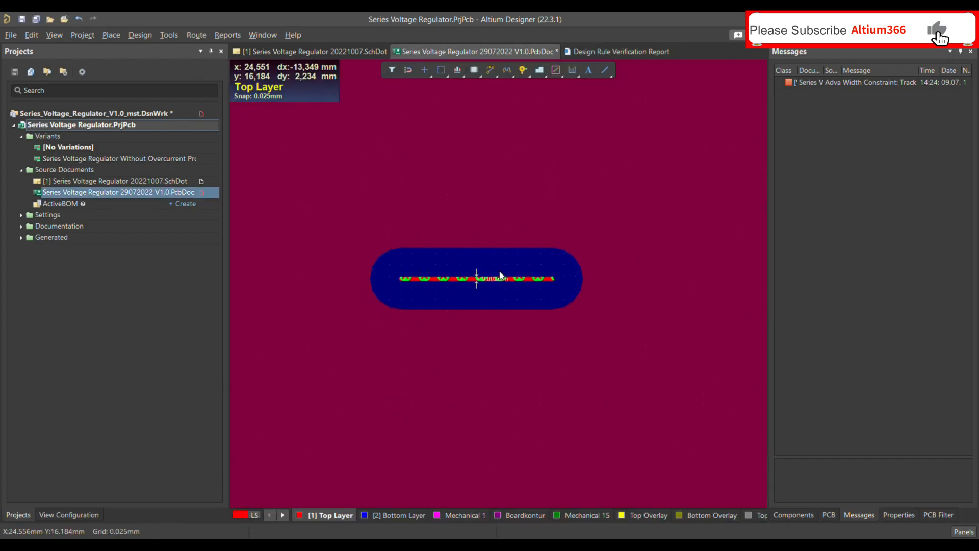
double_click(515, 283)
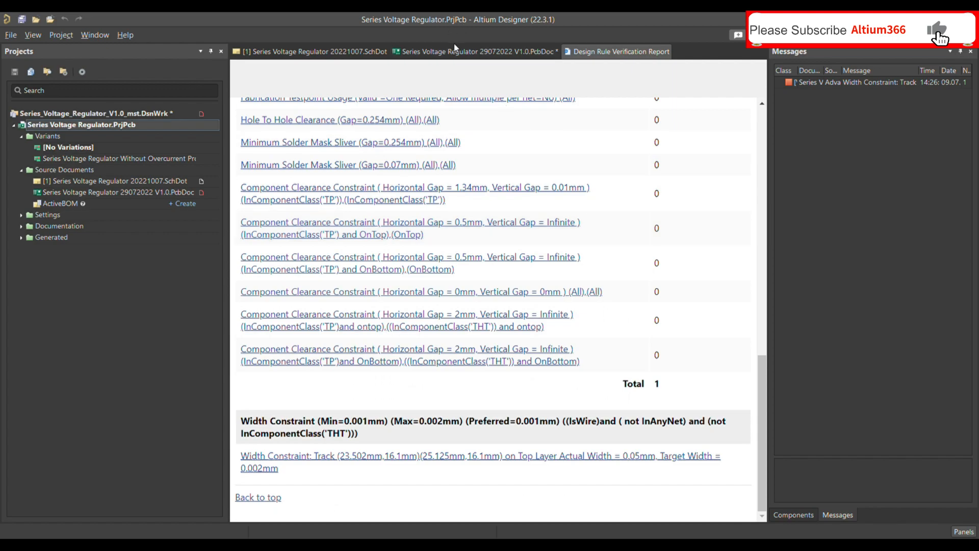
left_click(455, 49)
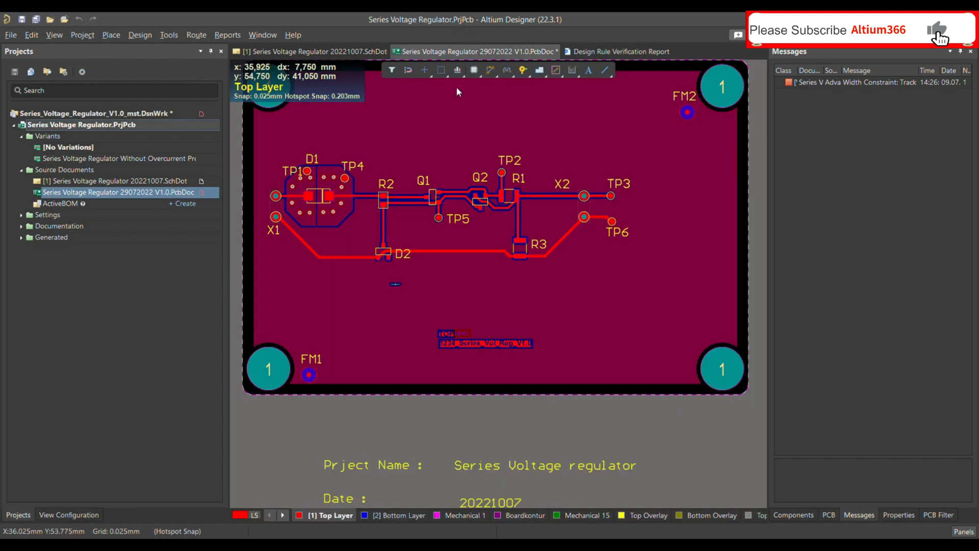
scroll(346, 283, "up", 5, "ctrl")
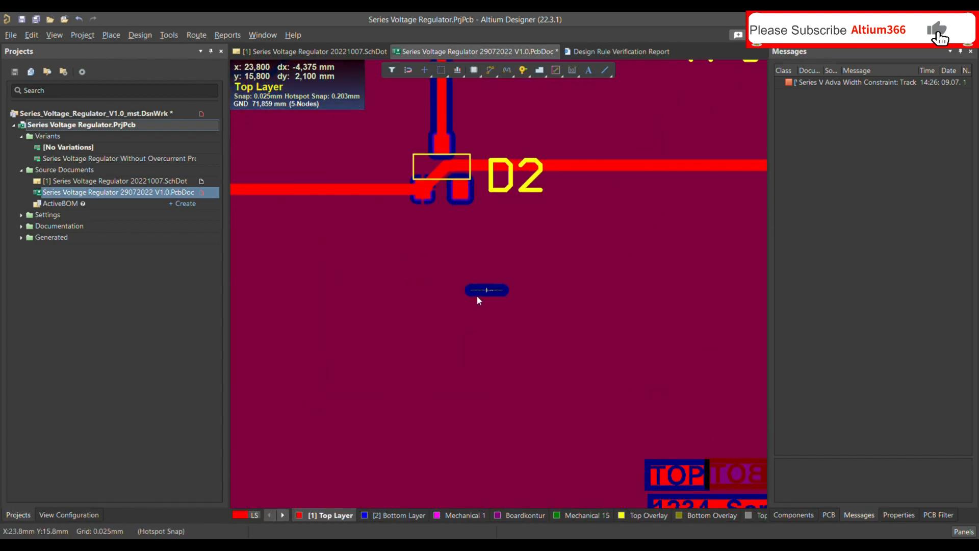
scroll(487, 292, "down", 2, "ctrl")
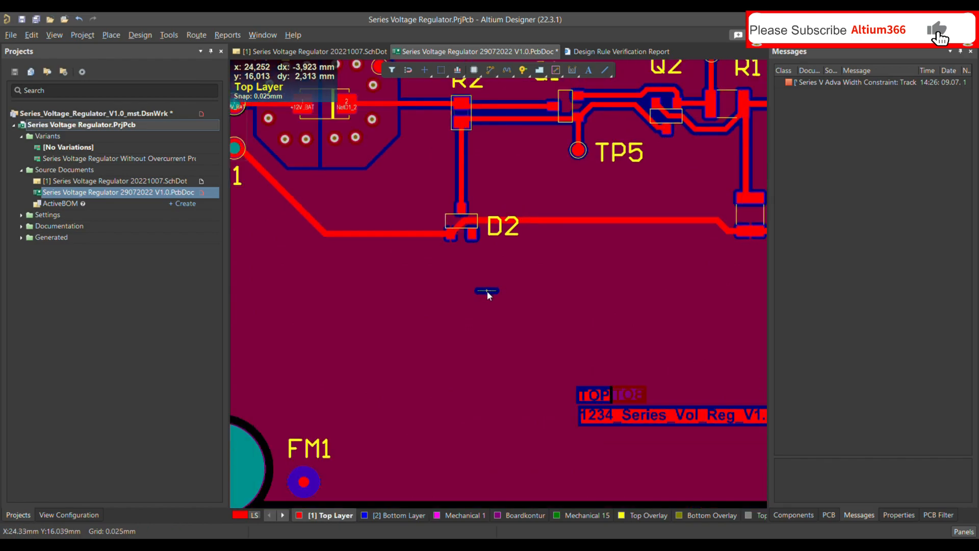
scroll(487, 293, "down", 3, "ctrl")
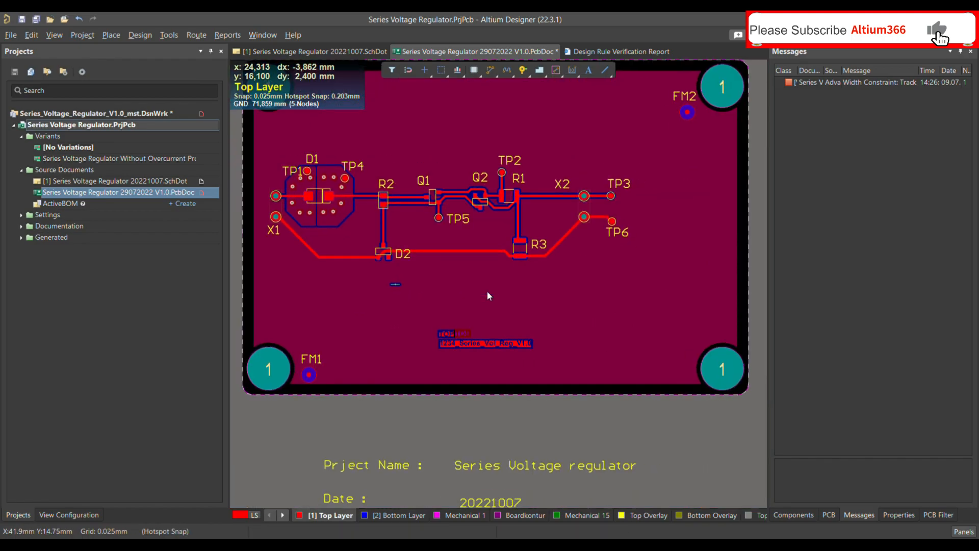